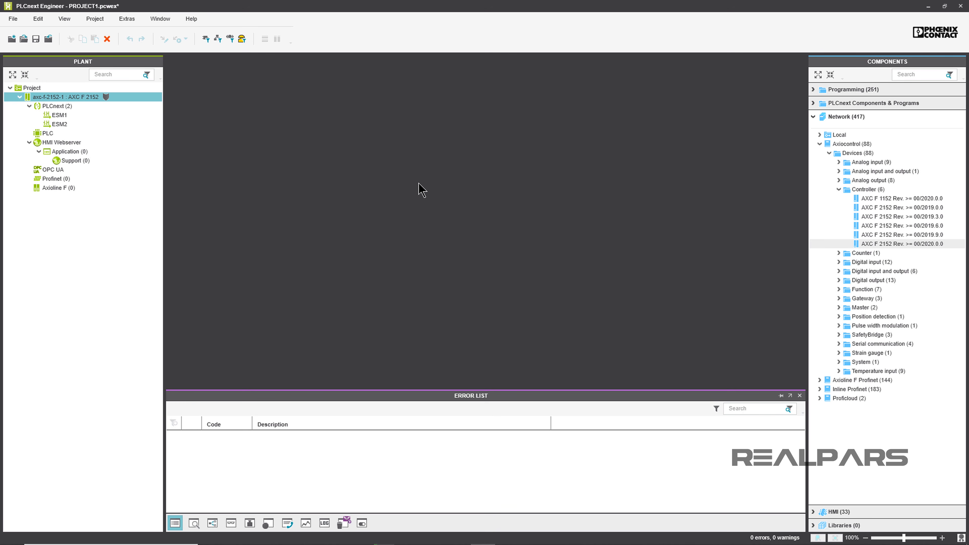
Step: Open the project settings and set the IP range from 192.168.1.1 to 192.168.1.253
double_click(140, 88)
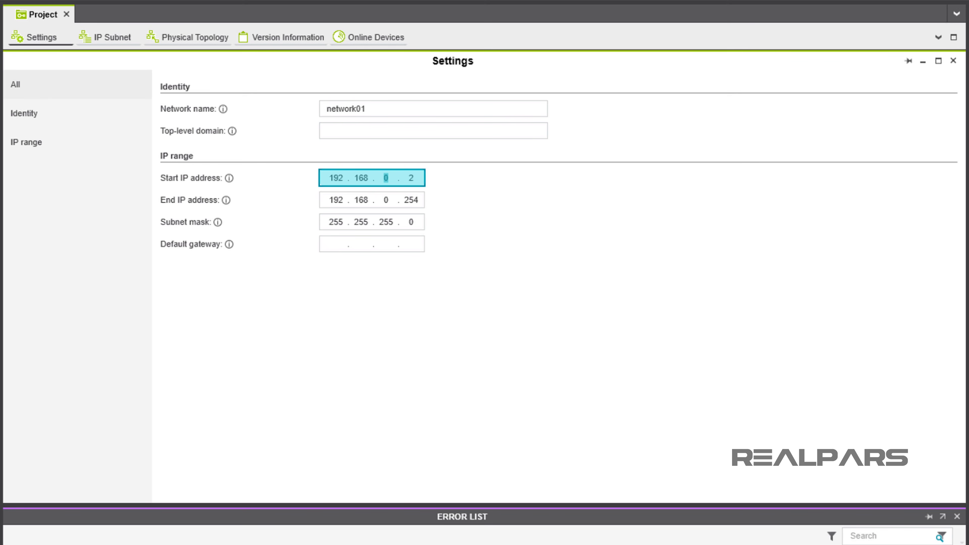
type("1.1")
key("Tab")
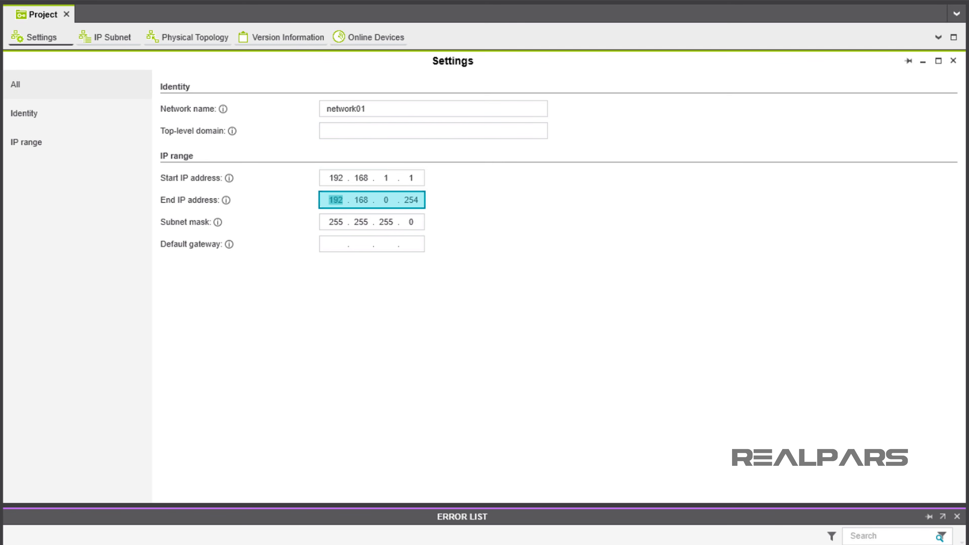
type(".168.1.")
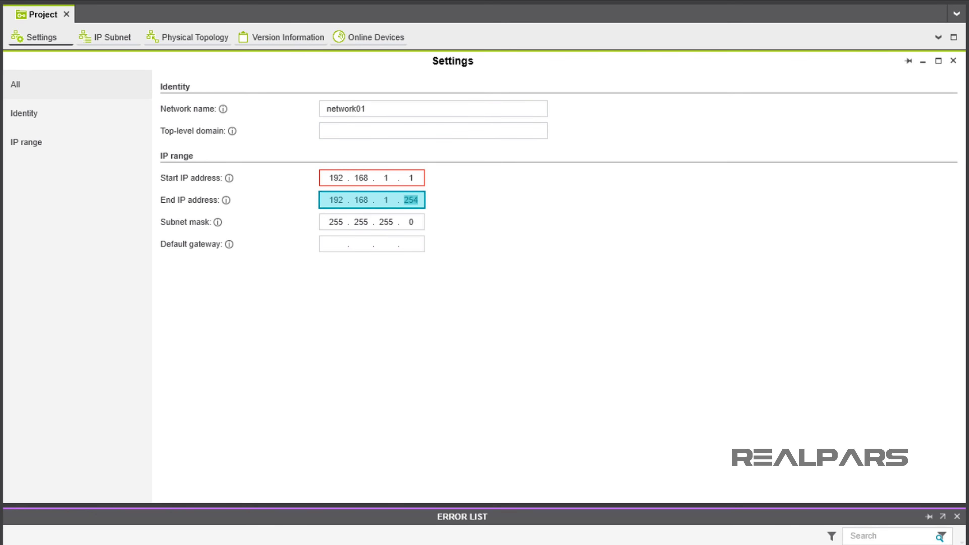
type("253")
key("Tab")
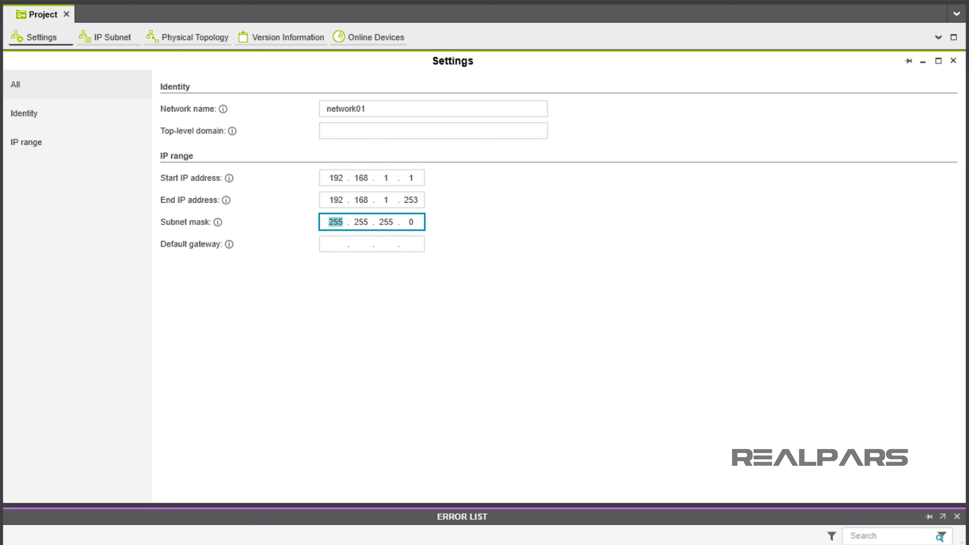
Step: Scan the network for online devices using the Ethernet Realtek PCIe GbE Family Controller adapter
left_click(342, 38)
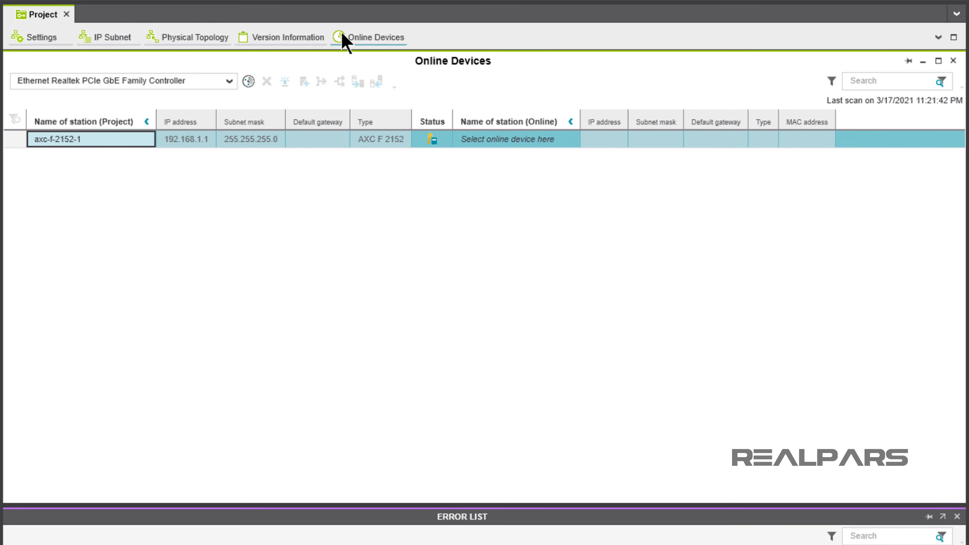
left_click(219, 83)
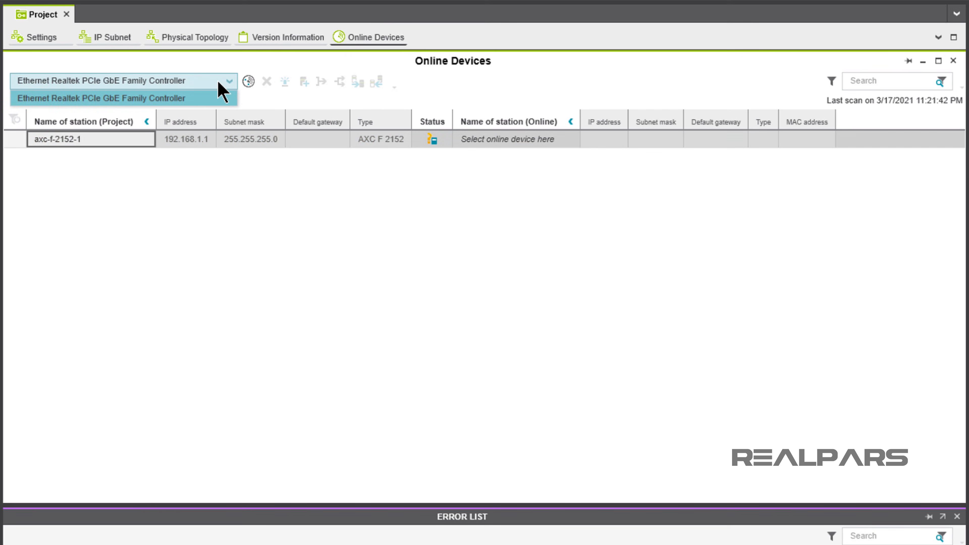
left_click(216, 99)
left_click(249, 81)
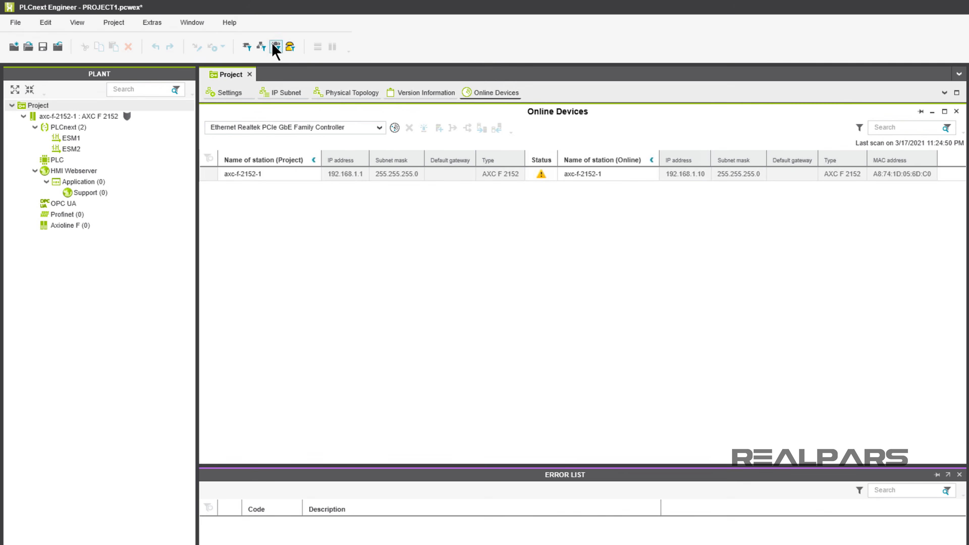
Step: Search the help for "online devices" and read the topic on scanning the network to add devices to the PLANT
left_click(230, 23)
left_click(236, 67)
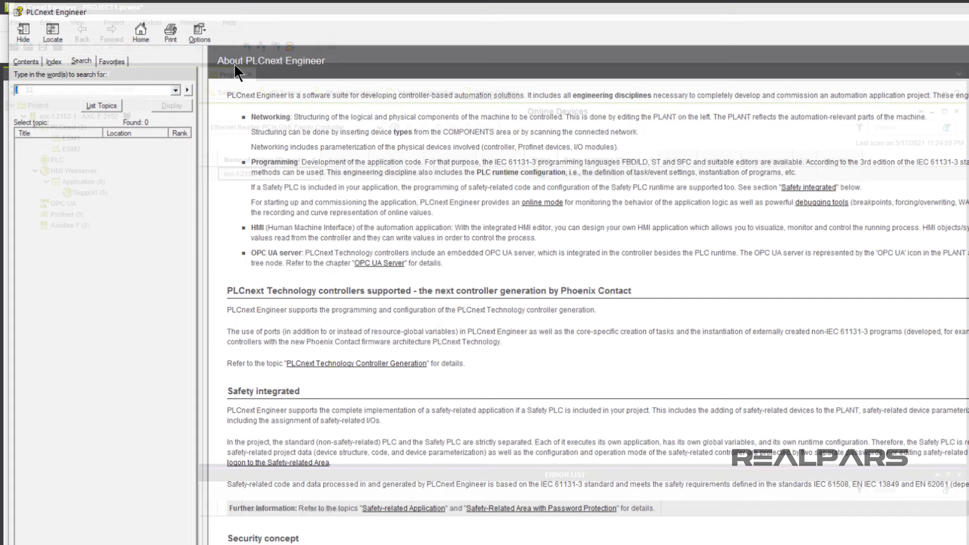
type("online devices")
key("Return")
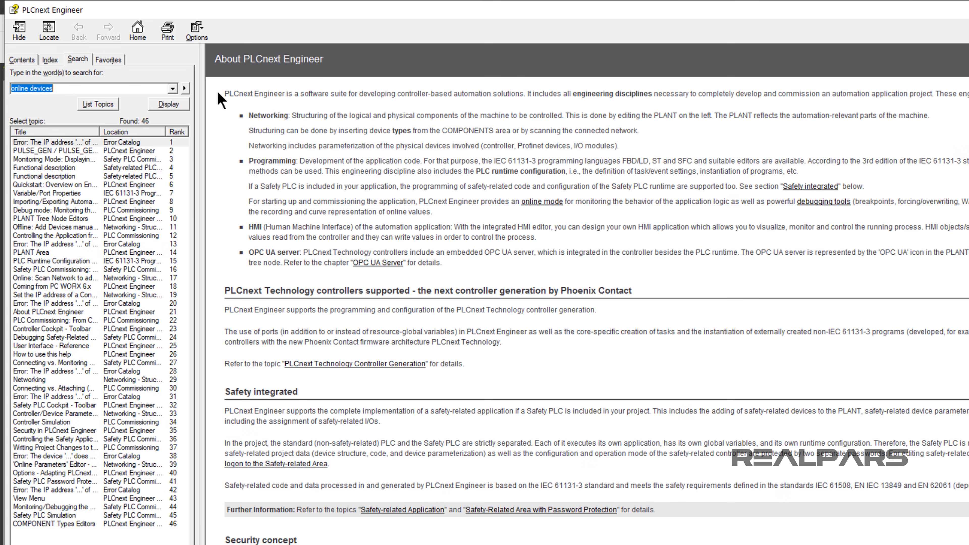
double_click(71, 278)
left_click(242, 326)
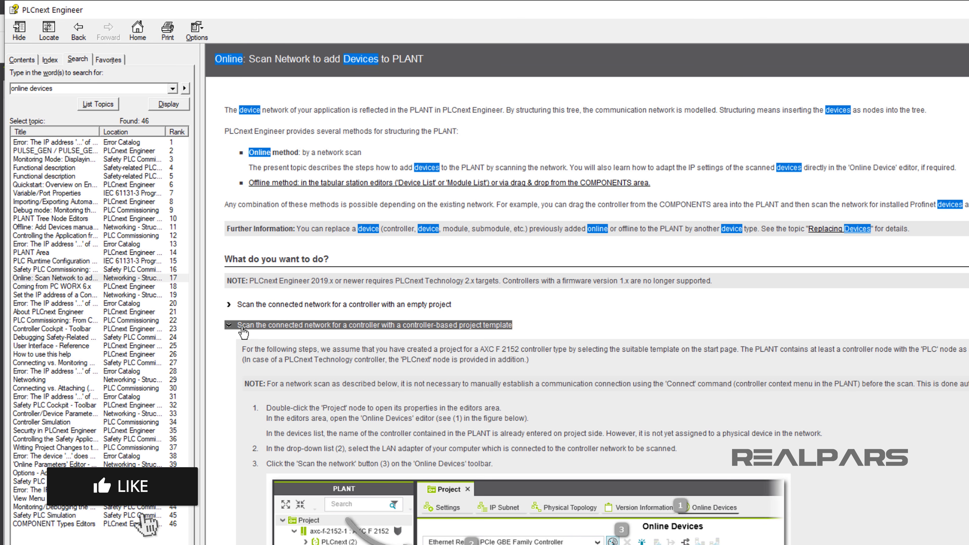
middle_click(242, 327)
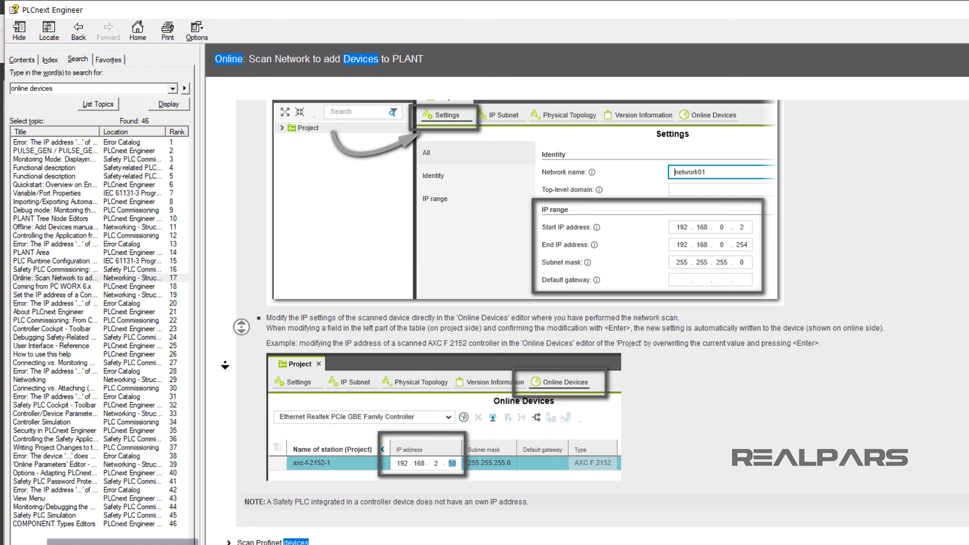
left_click(225, 366)
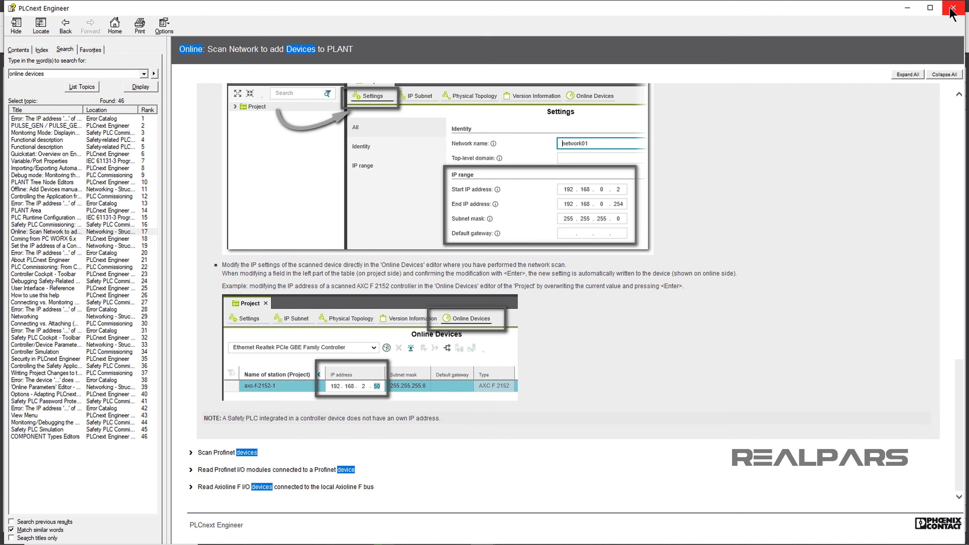
left_click(953, 8)
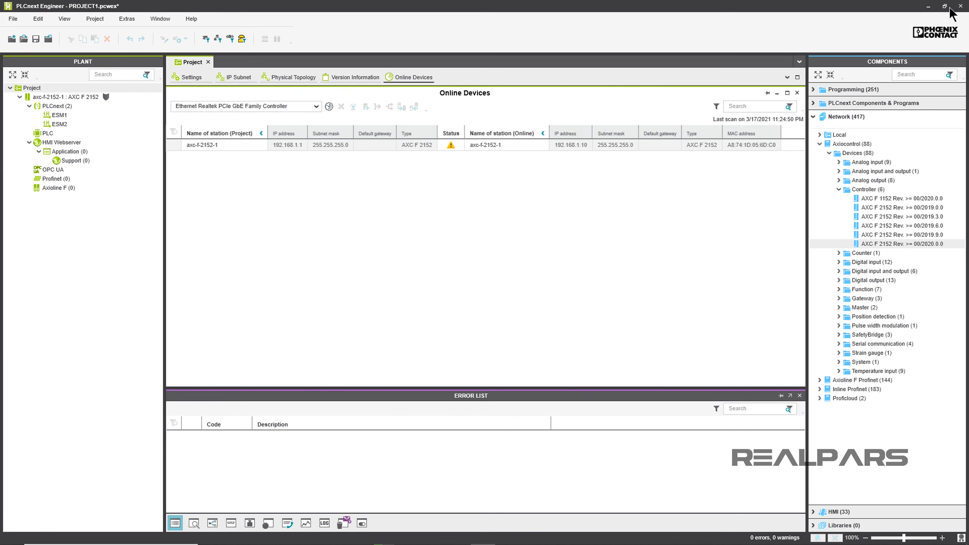
Step: Select the controller row and apply the online device settings to the project device settings
left_click(458, 146)
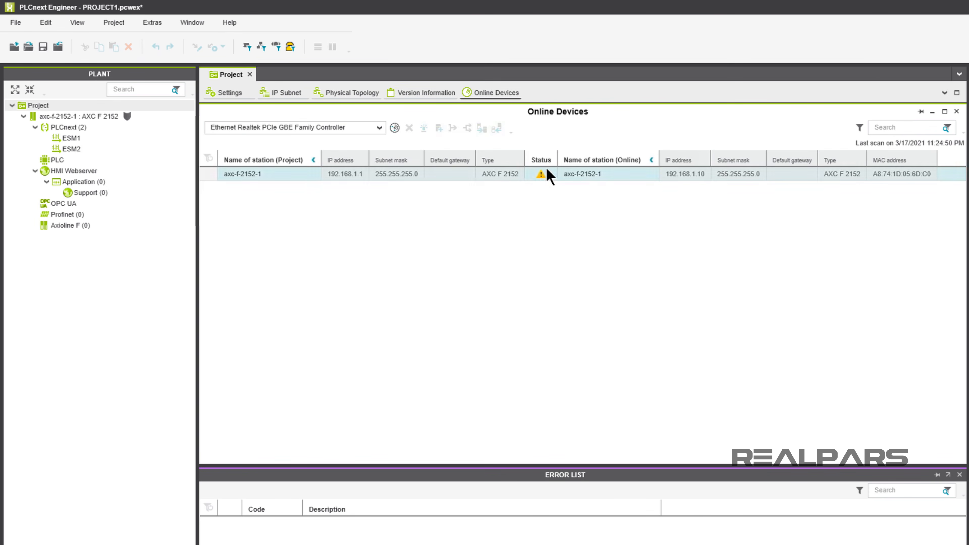
left_click(549, 176)
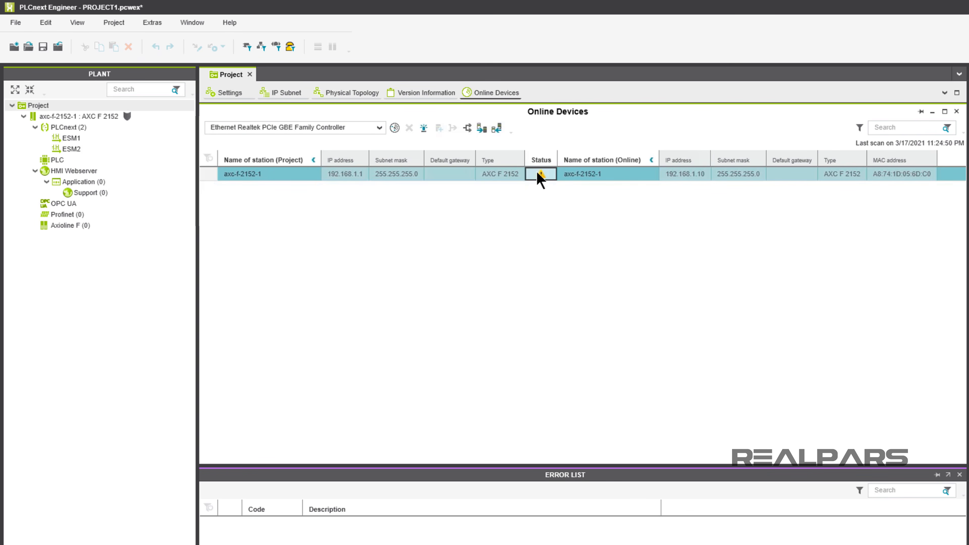
left_click(500, 129)
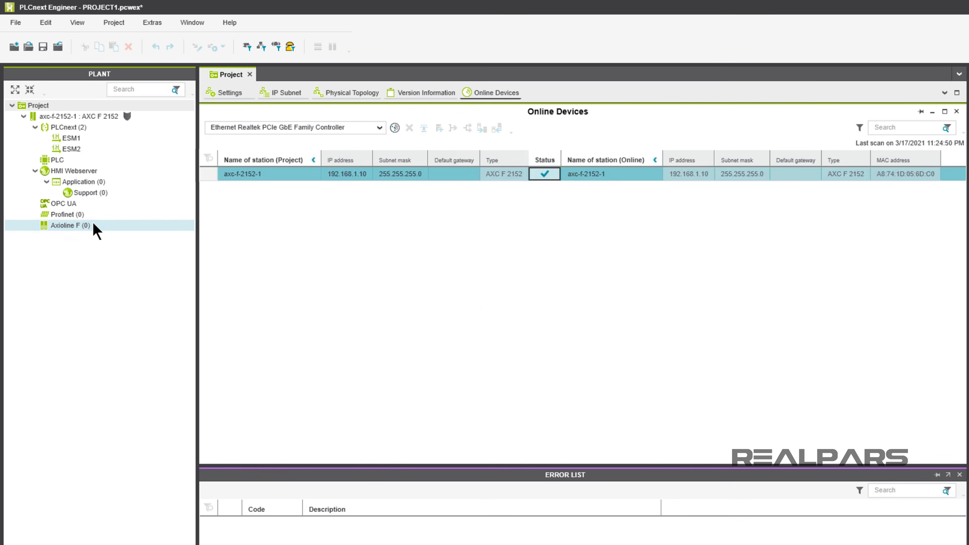
Step: Open the Axioline F device list and add the AXL SE DO16/1 digital output module to slot 1
double_click(94, 226)
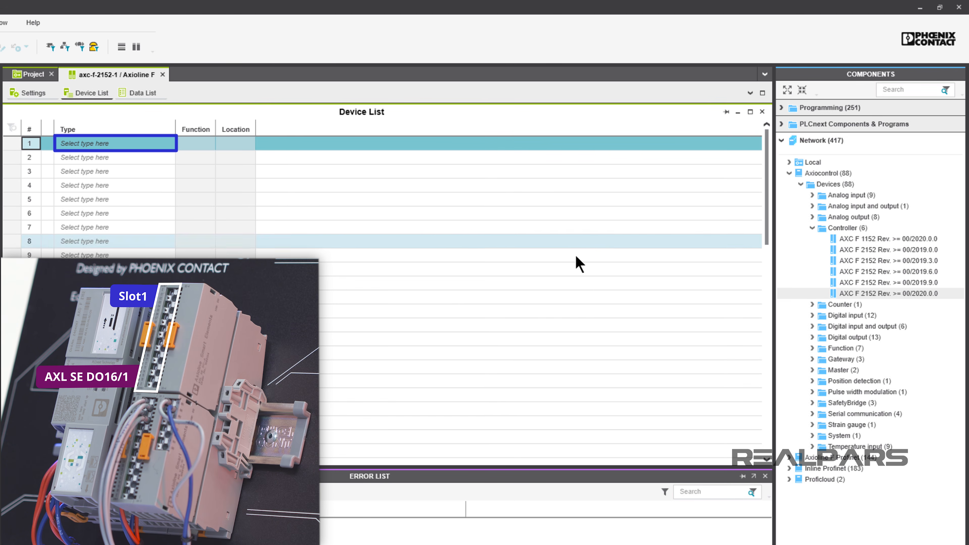
left_click(811, 337)
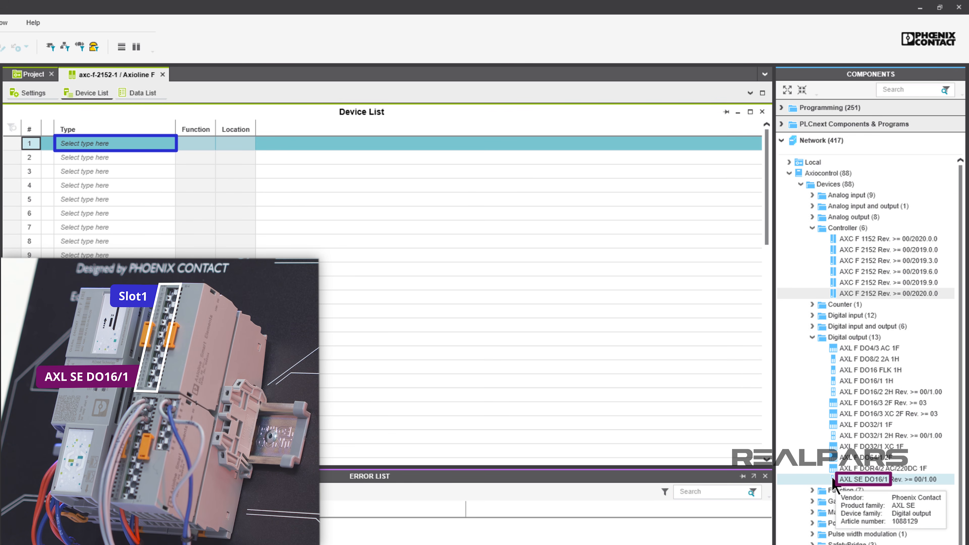
left_click_drag(833, 482, 170, 144)
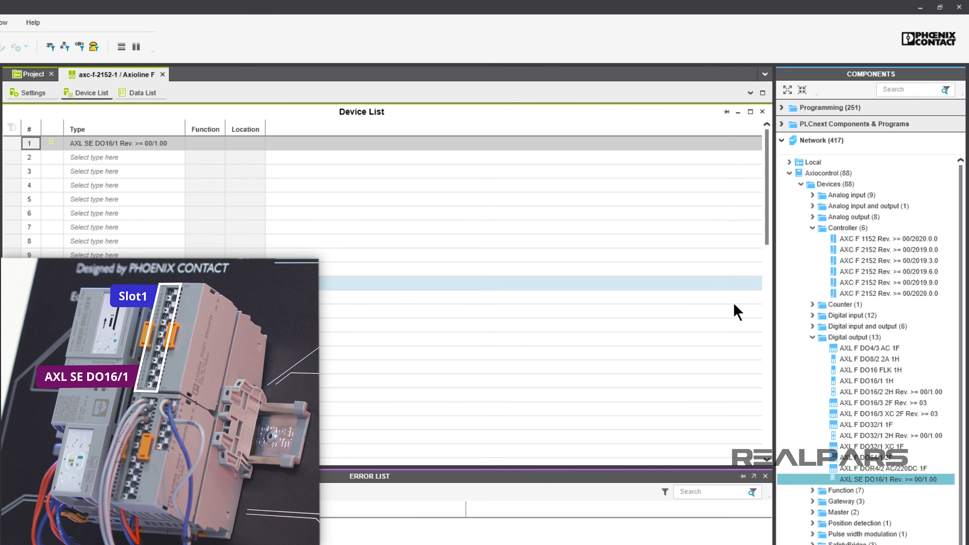
Step: Add the AXL SE DI16/1 digital input module to slot 2 of the device list
left_click(812, 337)
left_click(813, 315)
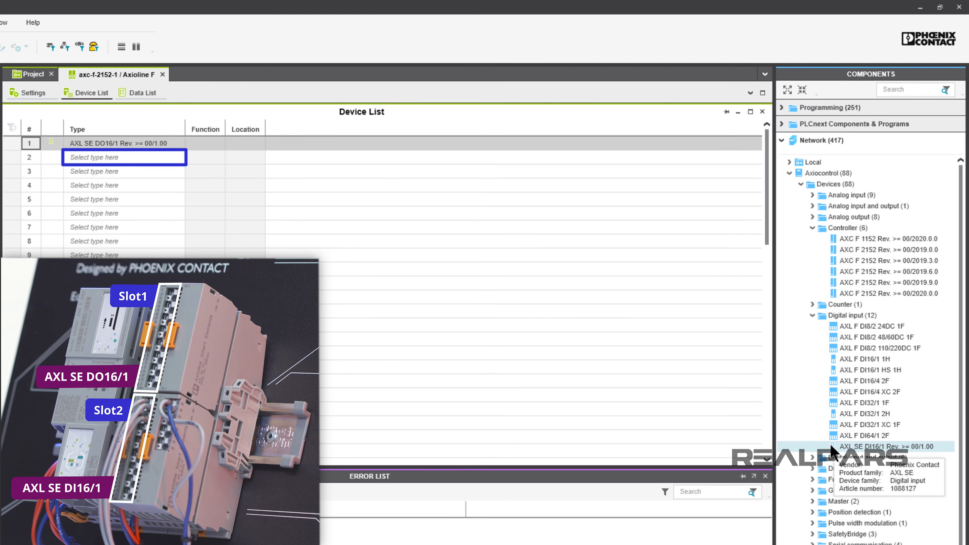
left_click_drag(832, 451, 163, 160)
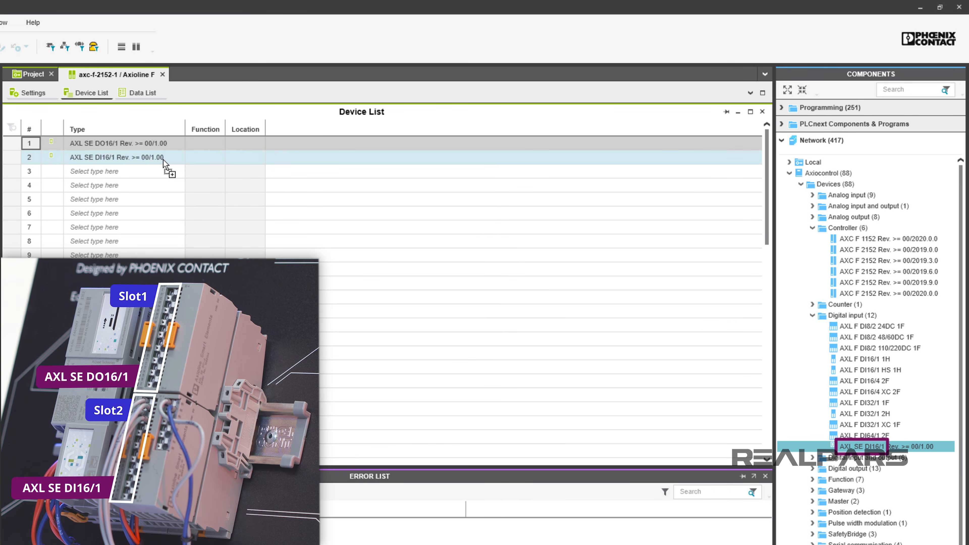
Step: Add the AXL SE SC-A system cover module to slot 3 of the device list
left_click(812, 315)
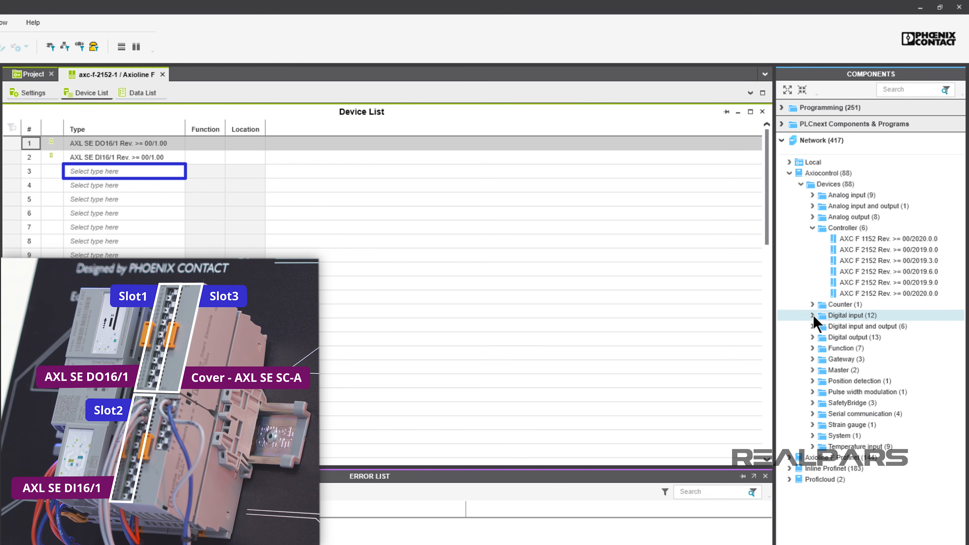
left_click(812, 435)
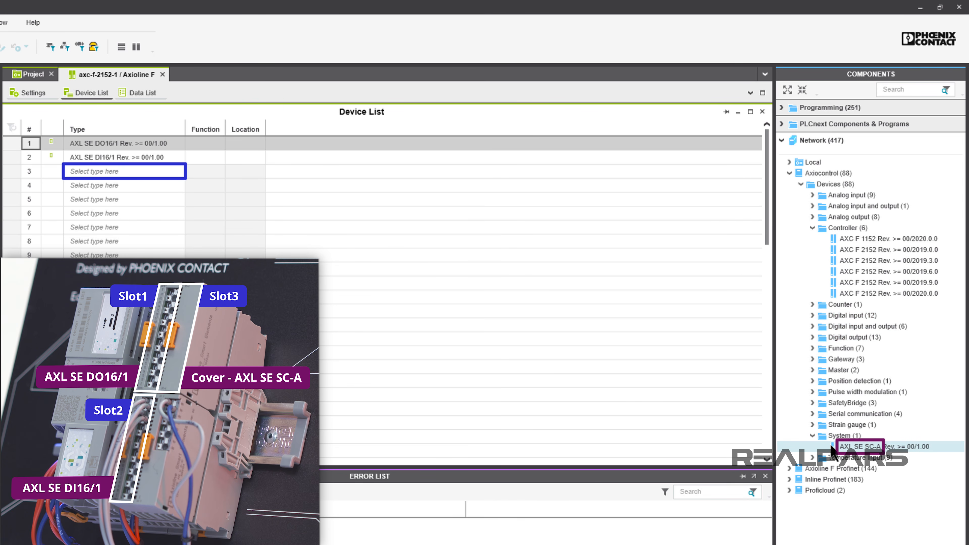
mouse_move(832, 449)
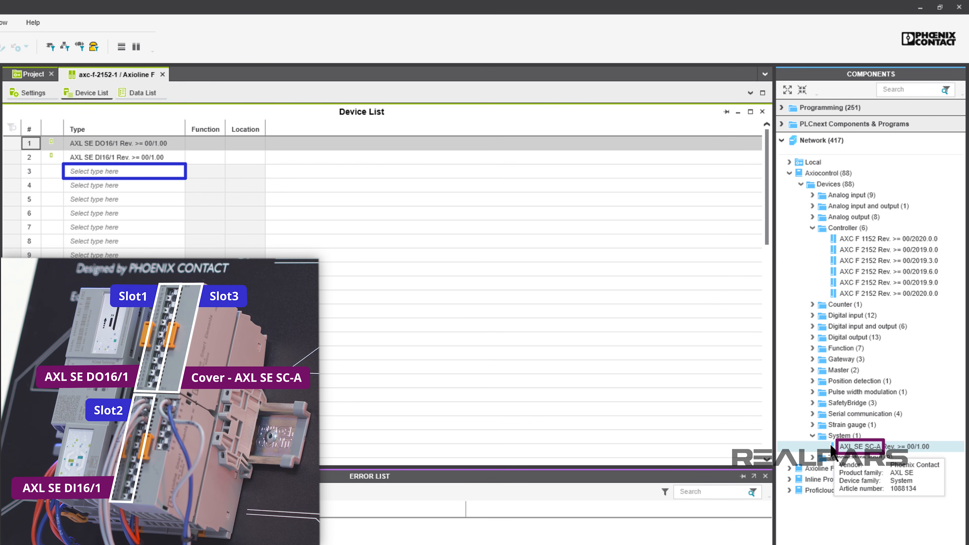
left_click_drag(832, 449, 171, 173)
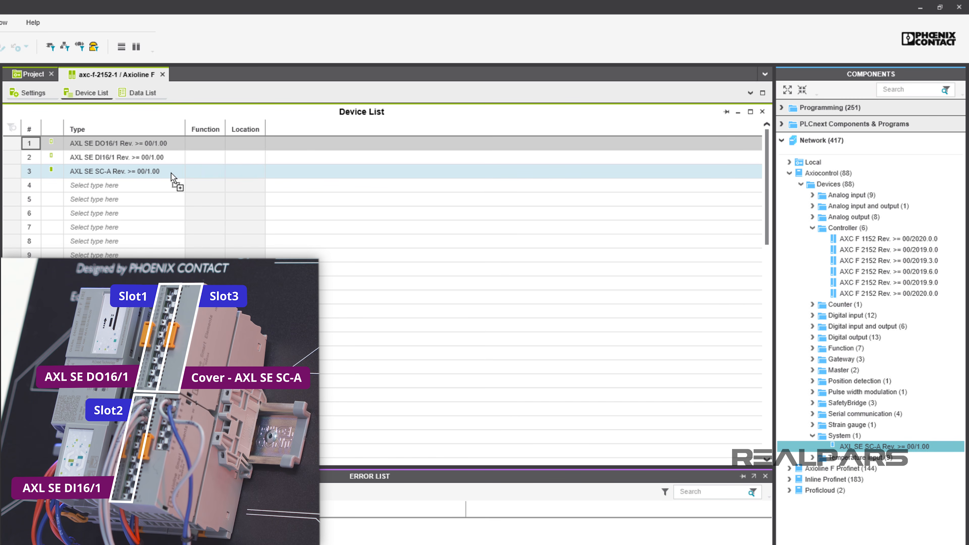
Step: Add the AXL SE AI4 U 0-10 analog input module to slot 4 of the device list
left_click(813, 195)
mouse_move(834, 296)
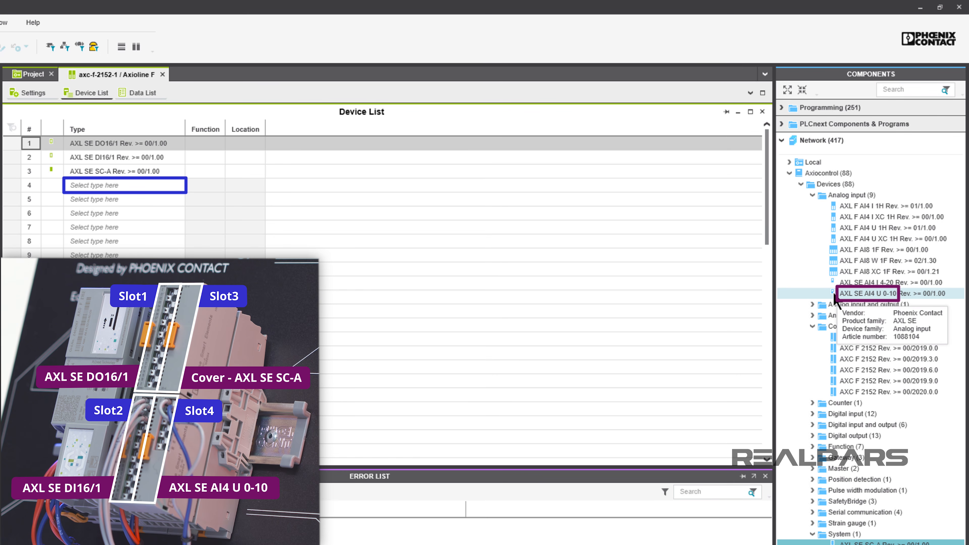
left_click_drag(834, 297, 166, 184)
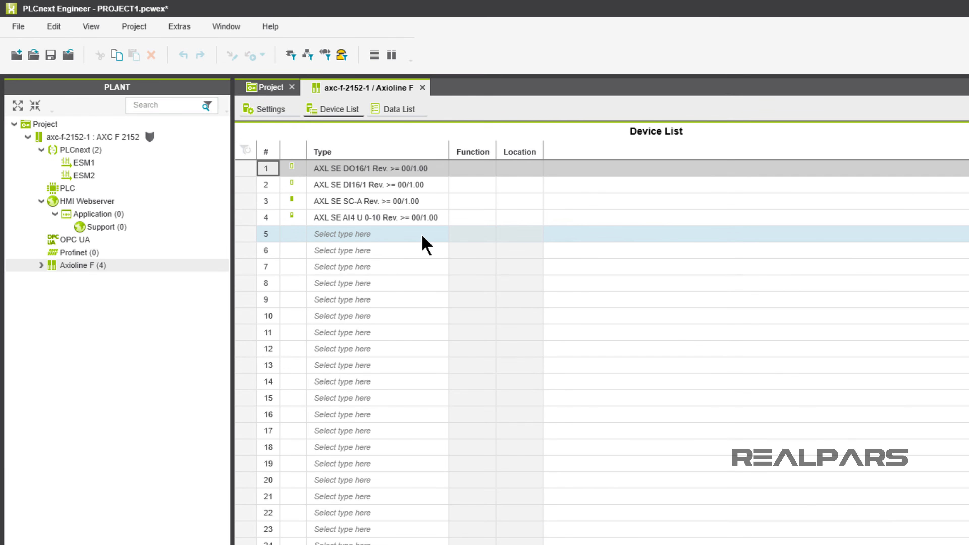
left_click(422, 234)
type("axl se")
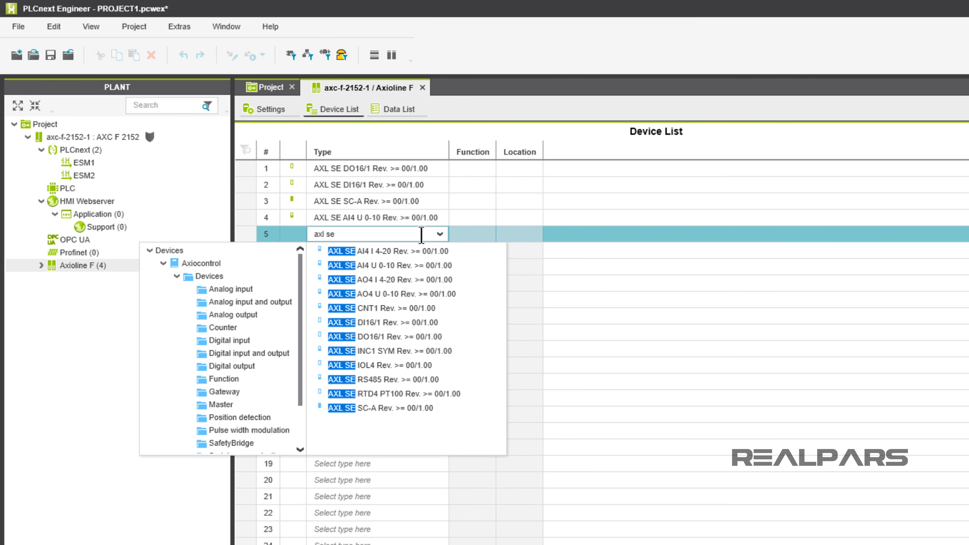
key("BackSpace")
key("BackSpace")
key("BackSpace")
key("BackSpace")
key("BackSpace")
key("BackSpace")
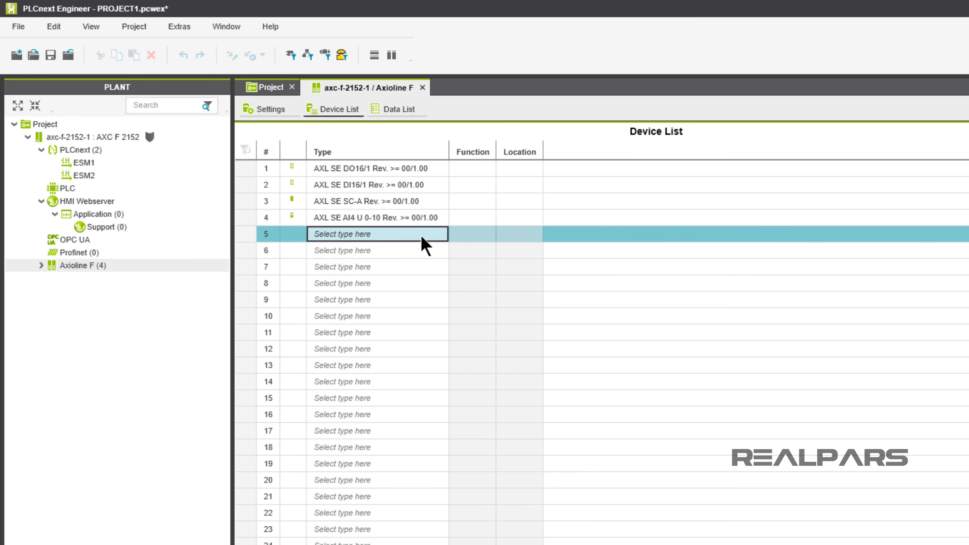
Step: Save the project
left_click(54, 56)
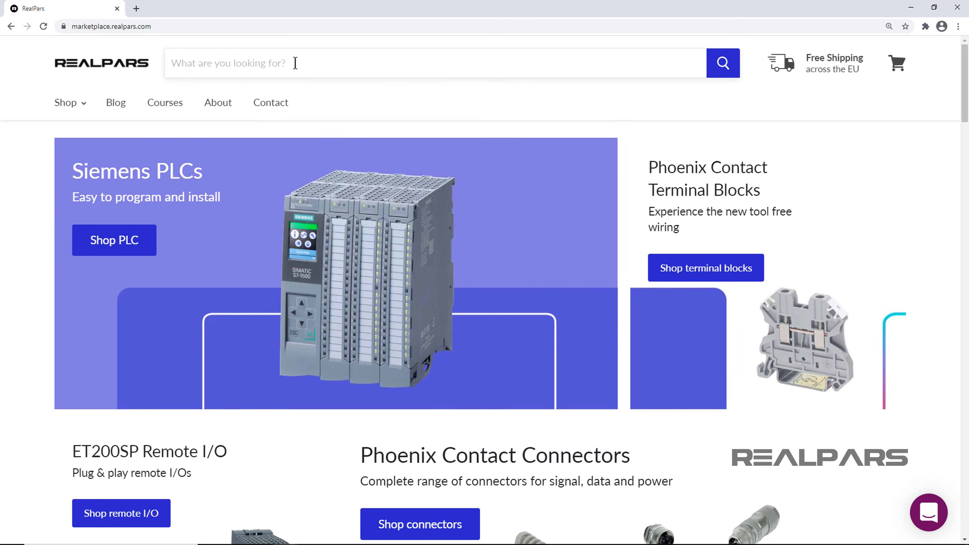
Step: Switch to the RealPars marketplace, search for PLCnext Starterkit and open the PLCNEXT TECHNOLOGY STARTERKIT product page
type("PLCnext Starterkit")
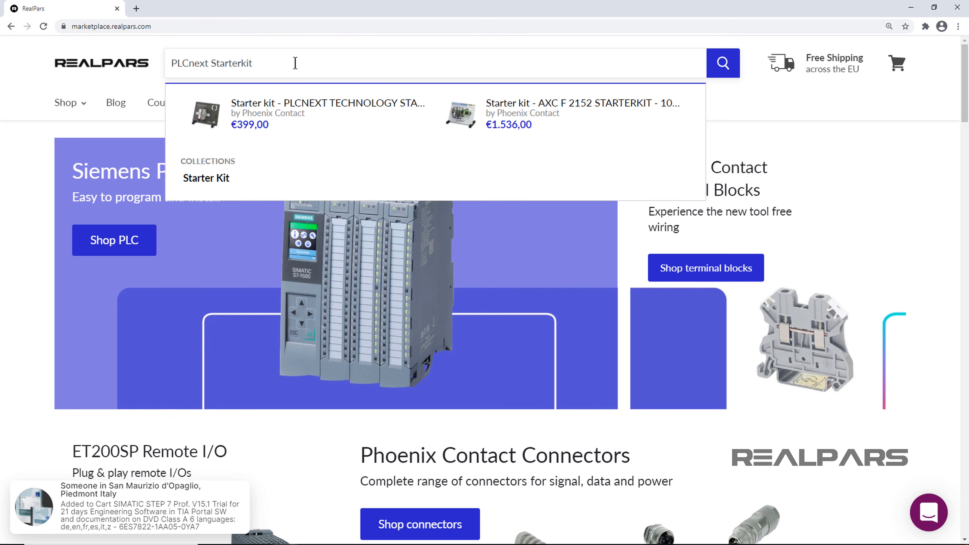
left_click(288, 128)
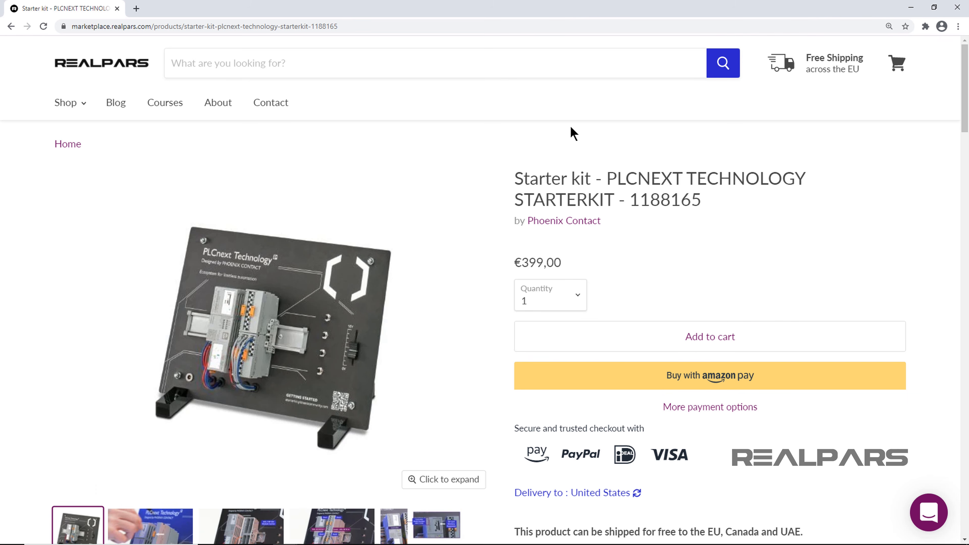
Step: Ask a question on the product page: "Does the PLCnext Starterkit support intelligent networking through cloud connection?"
scroll(920, 249, "down", 20)
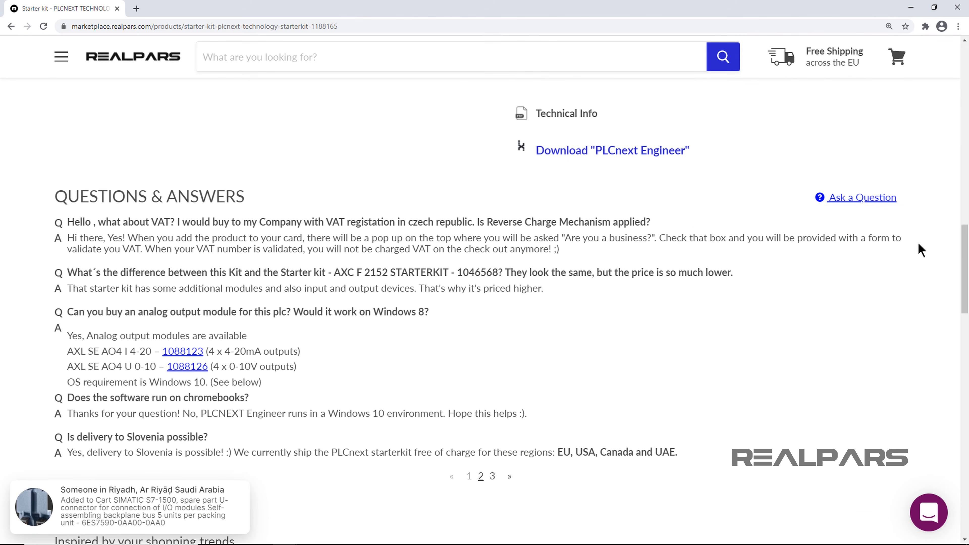
left_click(862, 204)
type("Does the PLCnext Starterkit support intelligent")
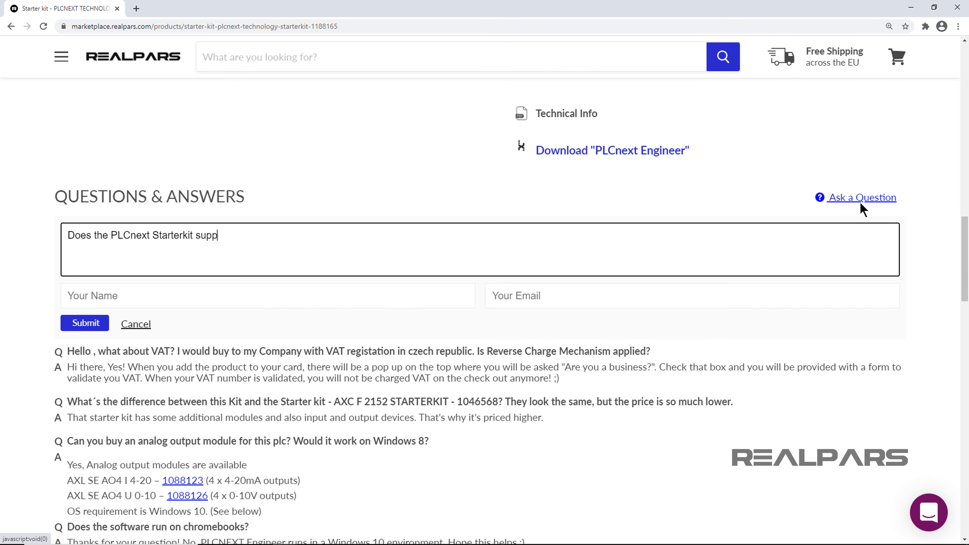
type(" networking through cloud connection?")
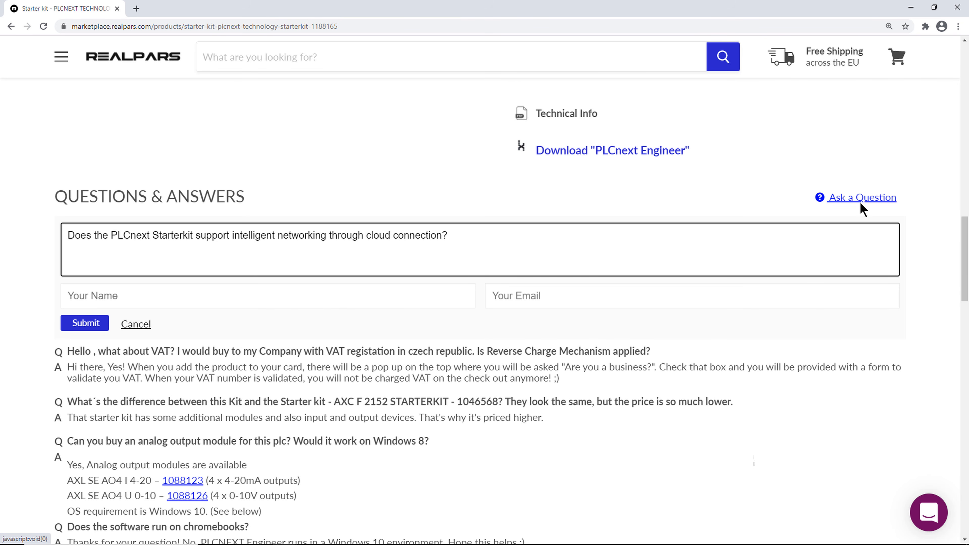